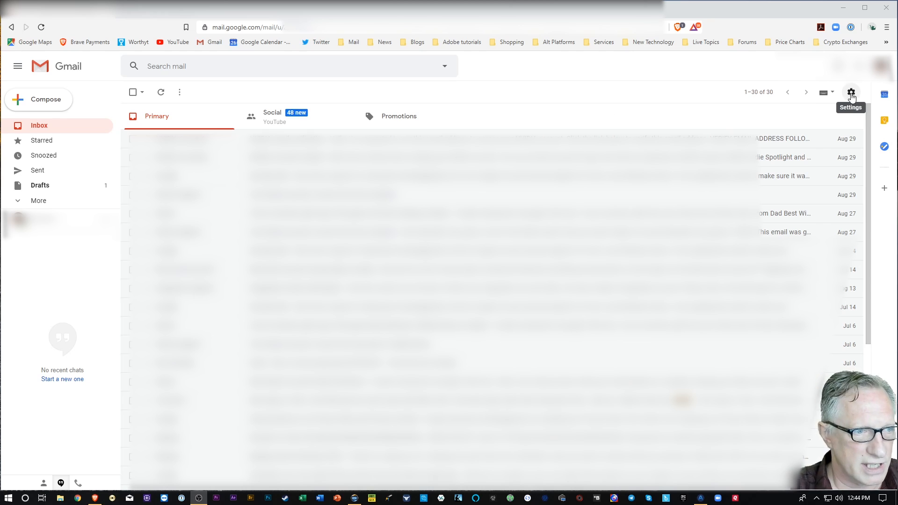
From Gmail settings' Accounts and Import, reach 'Other Google Account settings'
{"action": "left_click", "coordinate": [851, 93]}
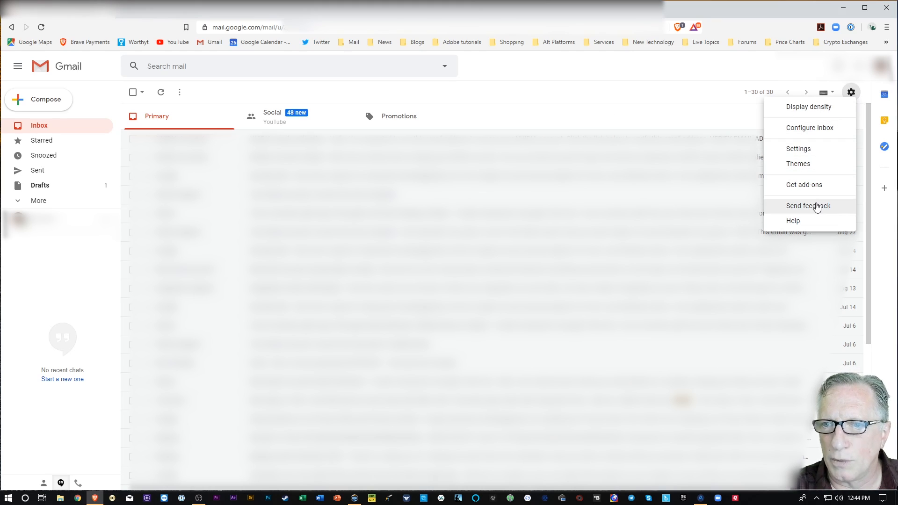
{"action": "left_click", "coordinate": [799, 149]}
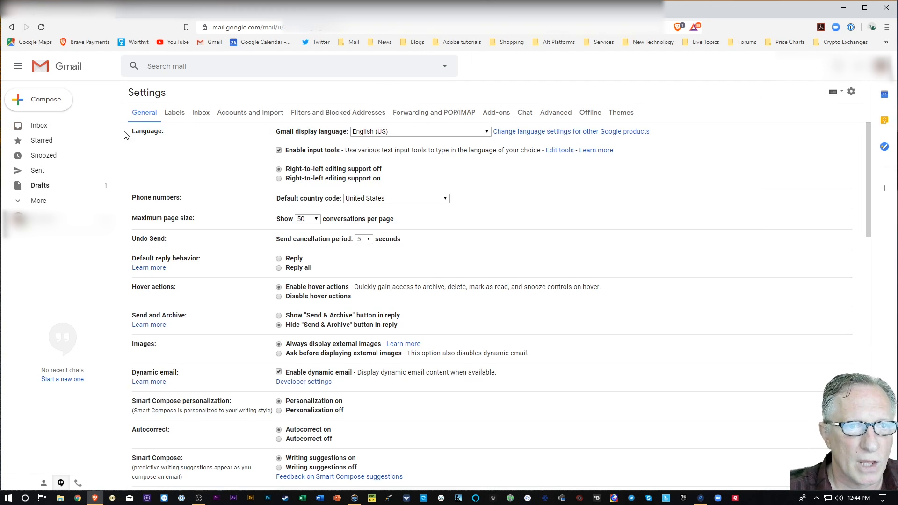
{"action": "left_click", "coordinate": [246, 114]}
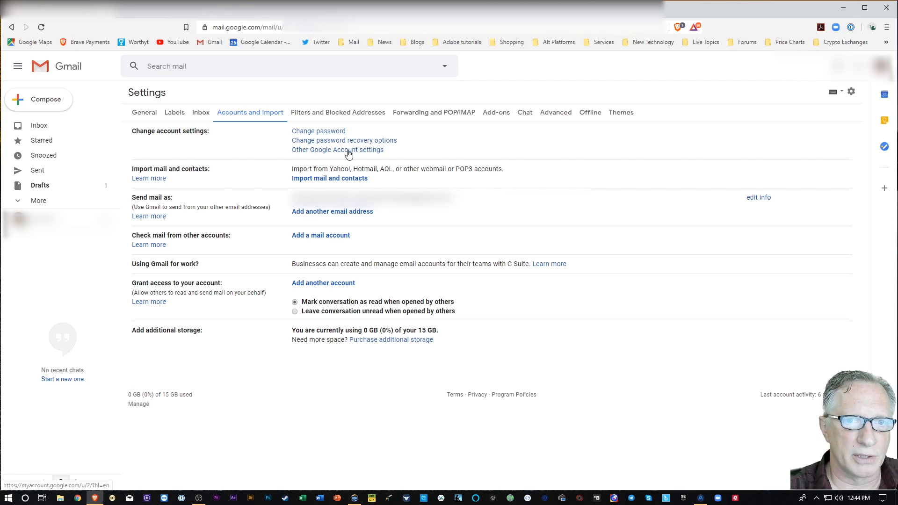
{"action": "left_click", "coordinate": [349, 154]}
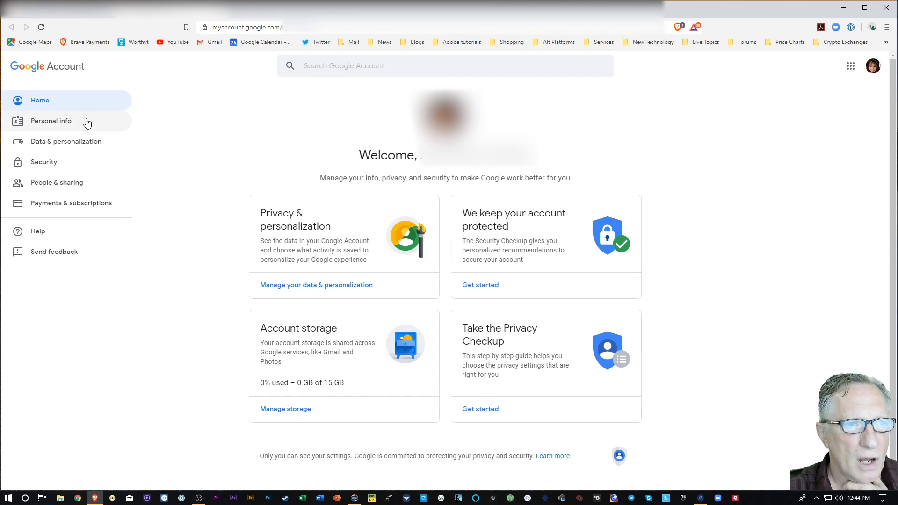
Enter Security > 2-Step Verification and re-confirm with the saved autofilled password
{"action": "left_click", "coordinate": [44, 168]}
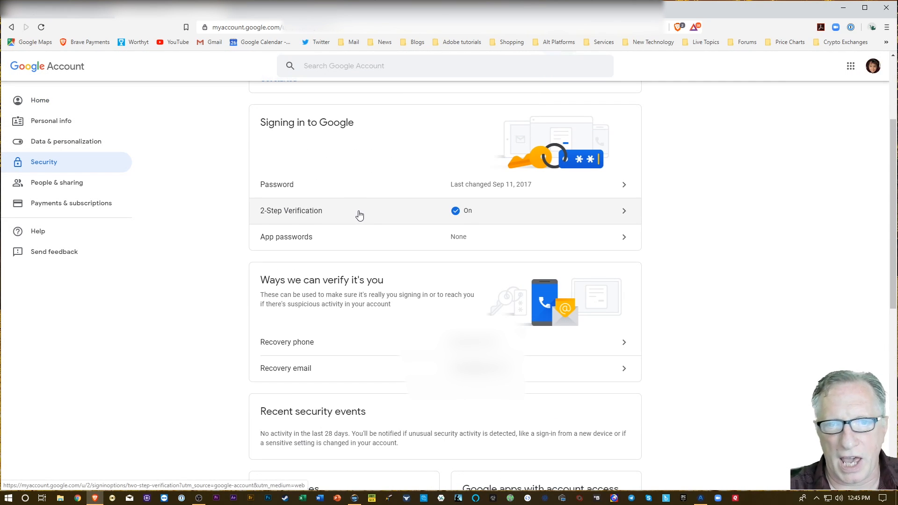
{"action": "left_click", "coordinate": [364, 214]}
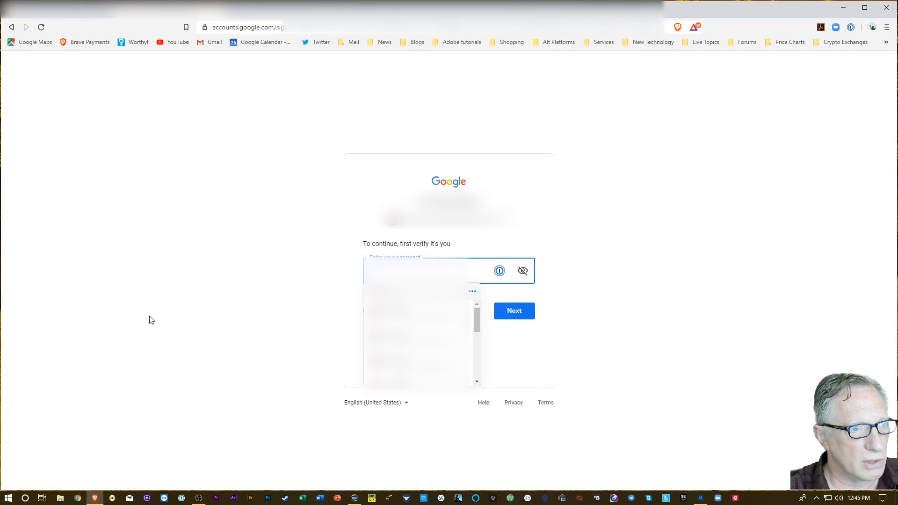
{"action": "left_click", "coordinate": [473, 318]}
{"action": "left_click_drag", "start_coordinate": [474, 317], "coordinate": [474, 329]}
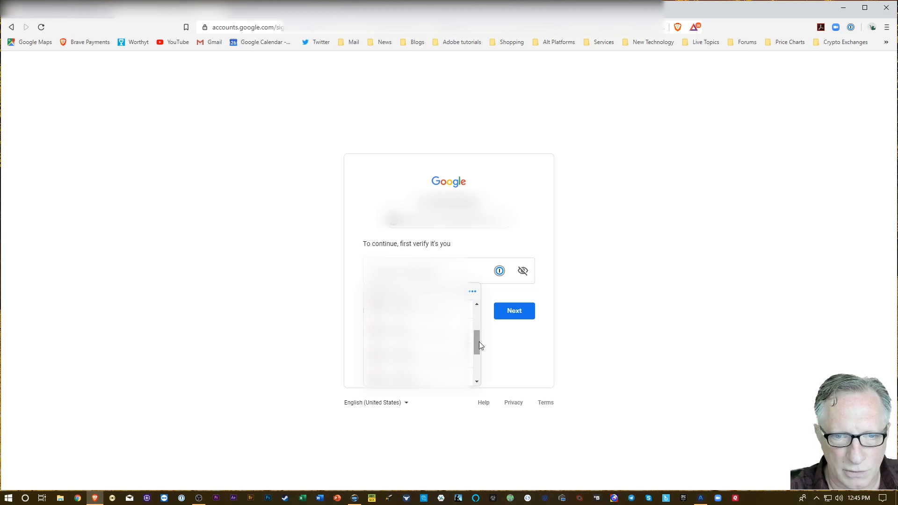
{"action": "left_click", "coordinate": [421, 355]}
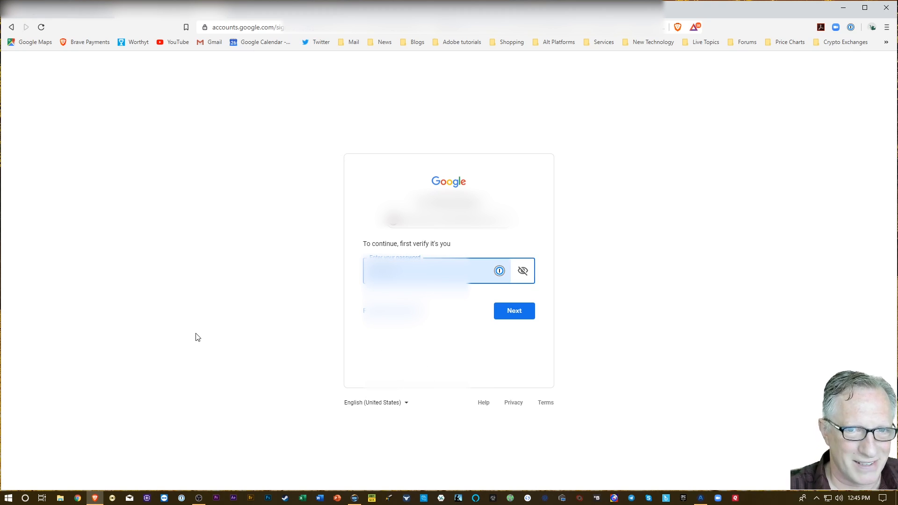
{"action": "left_click", "coordinate": [516, 304]}
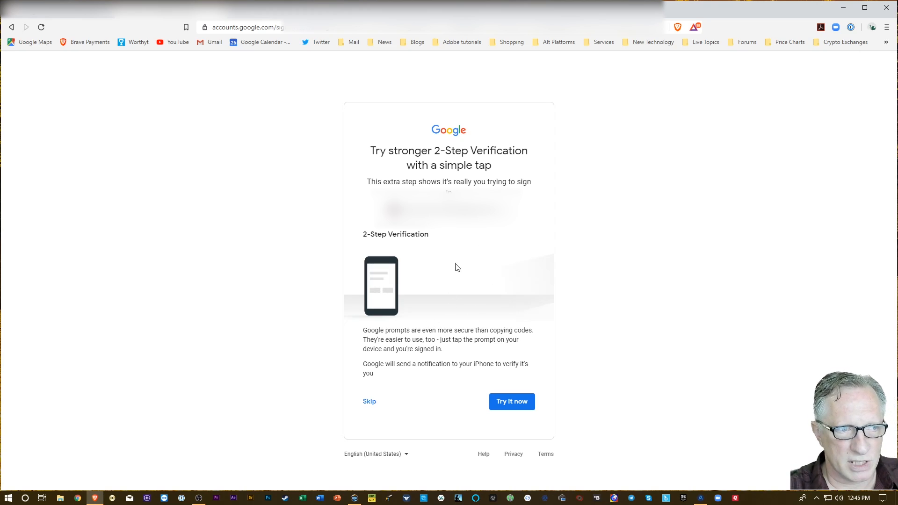
Skip the offer to try Google prompts and land on the 2-Step Verification page
{"action": "left_click", "coordinate": [371, 404]}
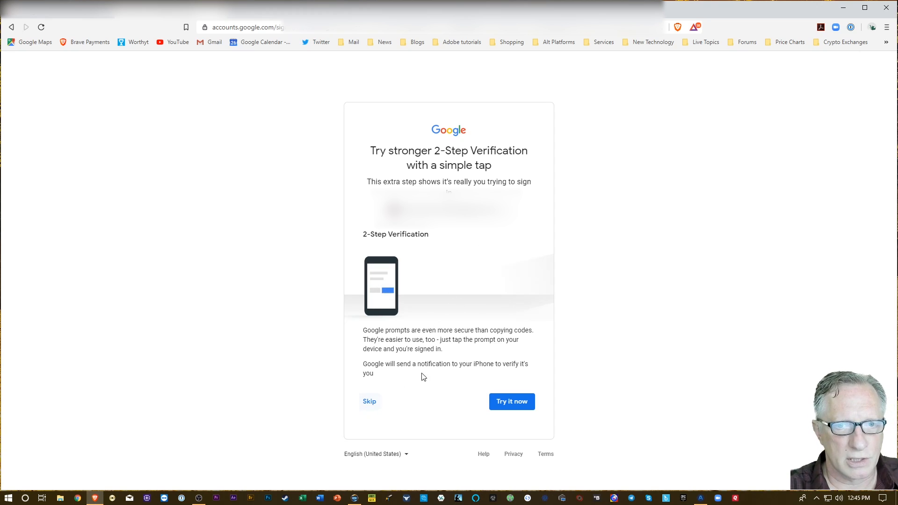
{"action": "left_click", "coordinate": [370, 403]}
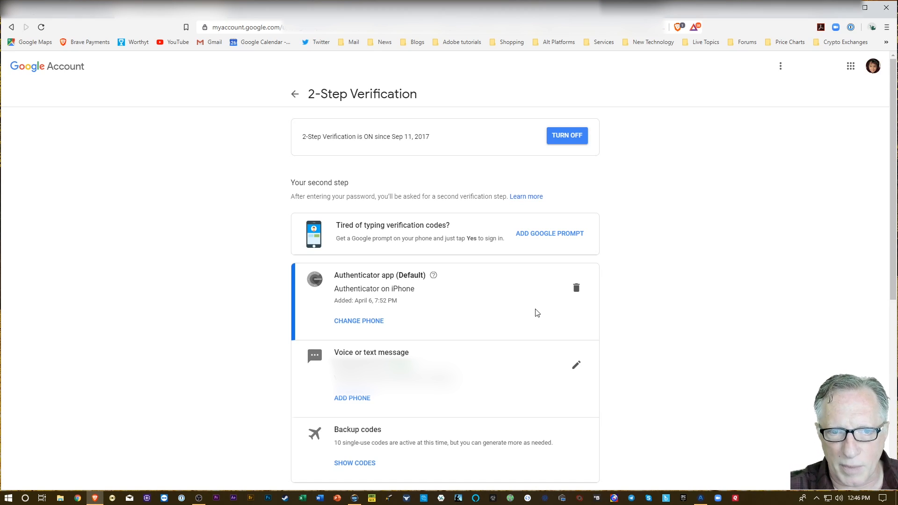
Change the Authenticator phone to a new iPhone and verify it with the 6-digit app code
{"action": "left_click", "coordinate": [362, 325]}
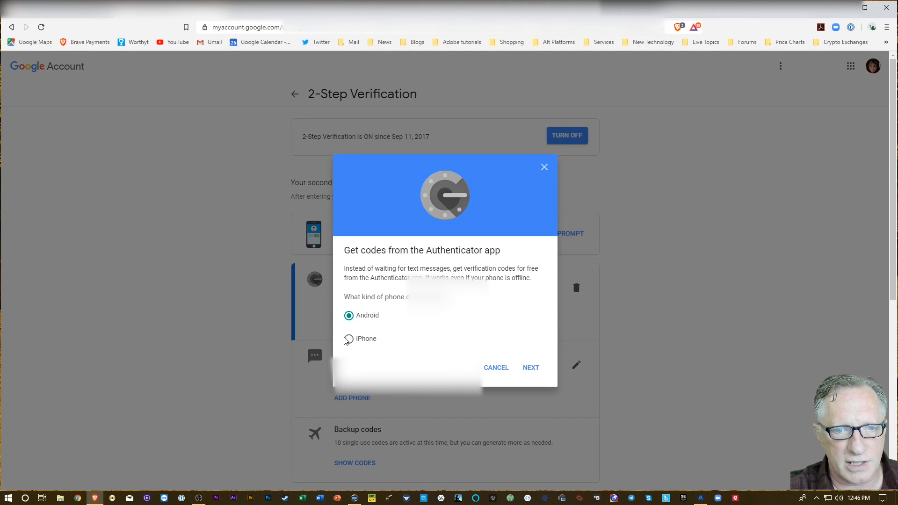
{"action": "left_click", "coordinate": [348, 339]}
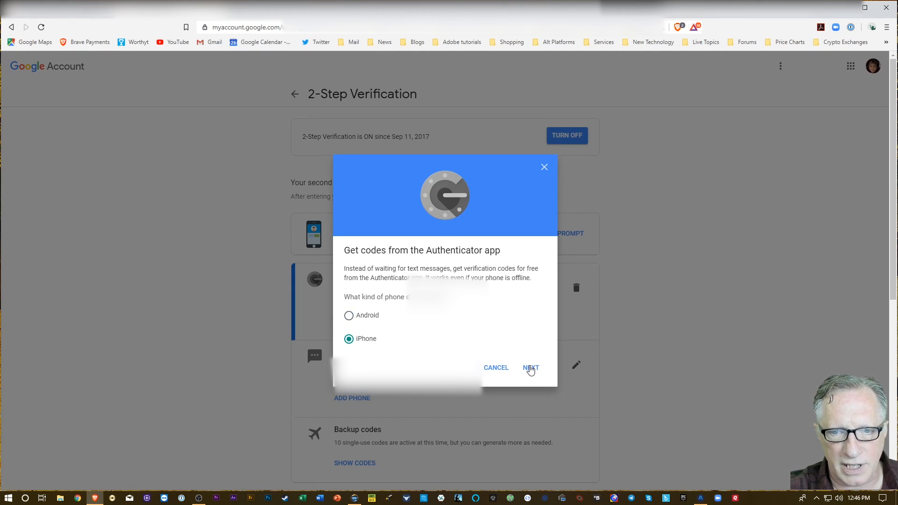
{"action": "left_click", "coordinate": [528, 368]}
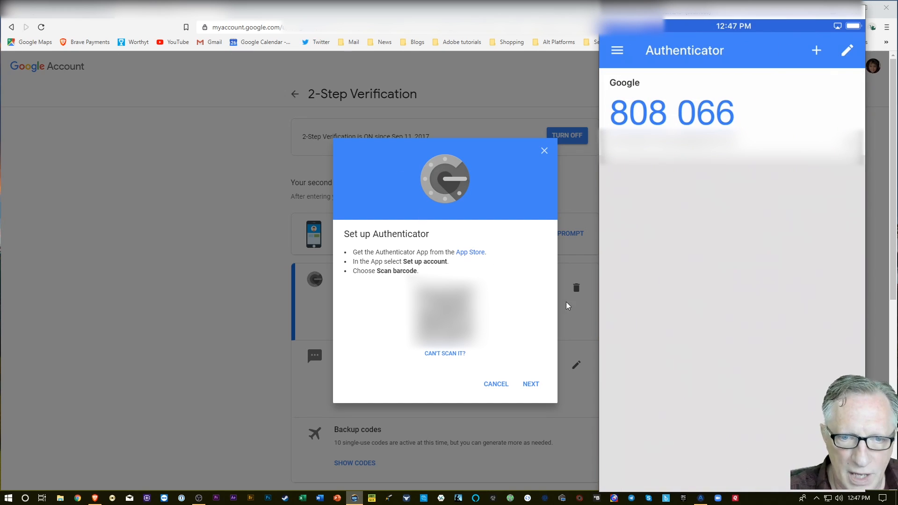
{"action": "left_click", "coordinate": [529, 385]}
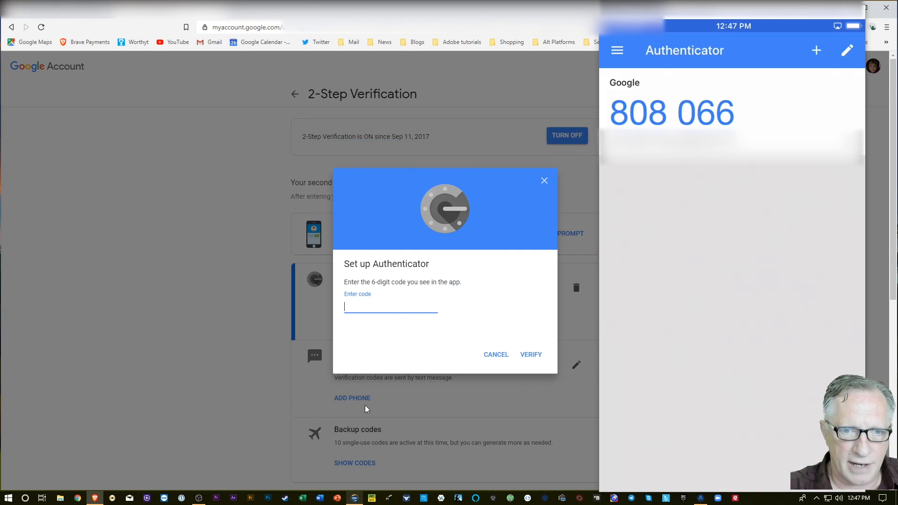
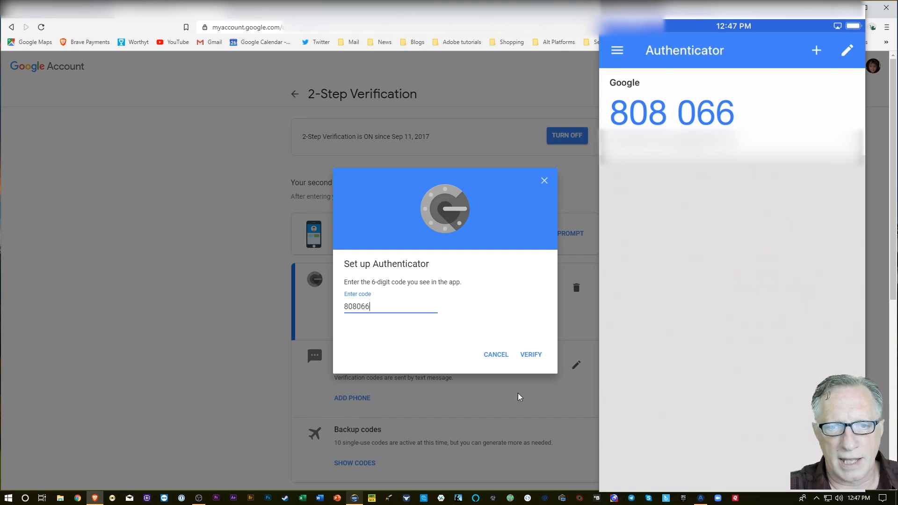
{"action": "left_click", "coordinate": [530, 355]}
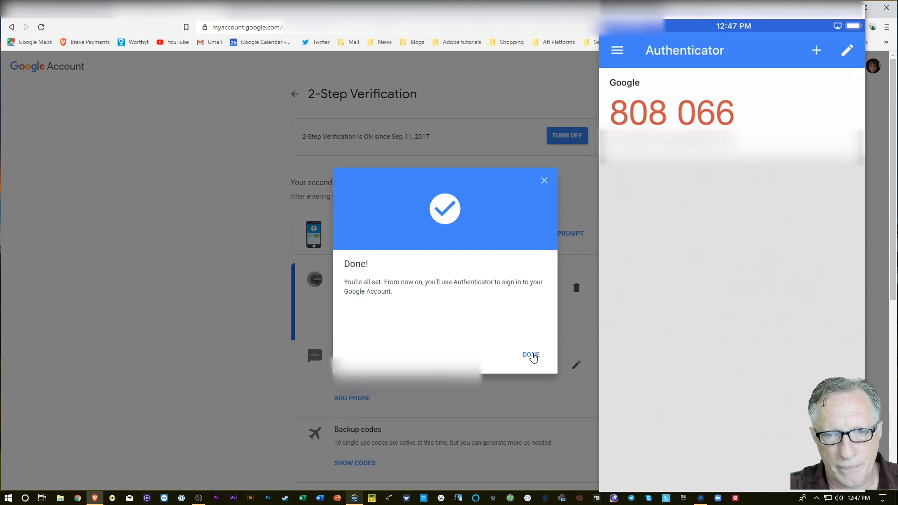
Finish the Google change, then sign in at account.microsoft.com and go to Security
{"action": "left_click", "coordinate": [531, 355]}
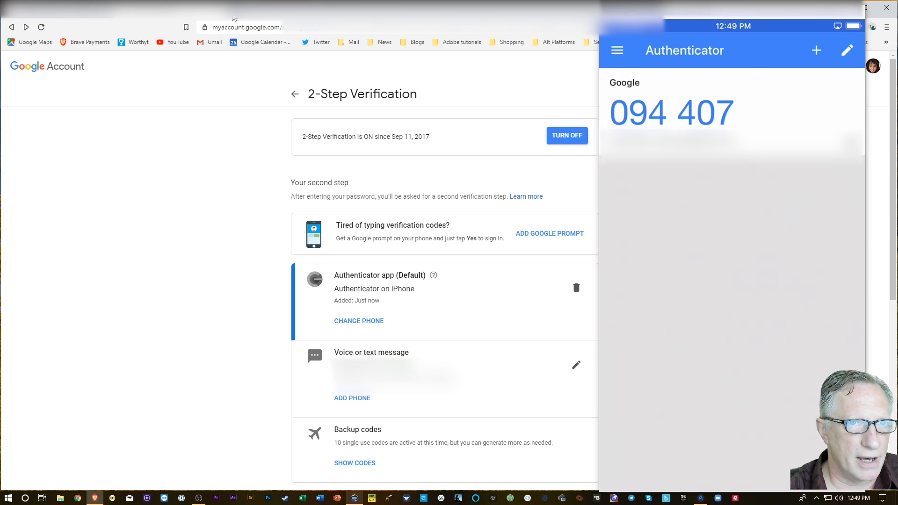
{"action": "left_click", "coordinate": [238, 20]}
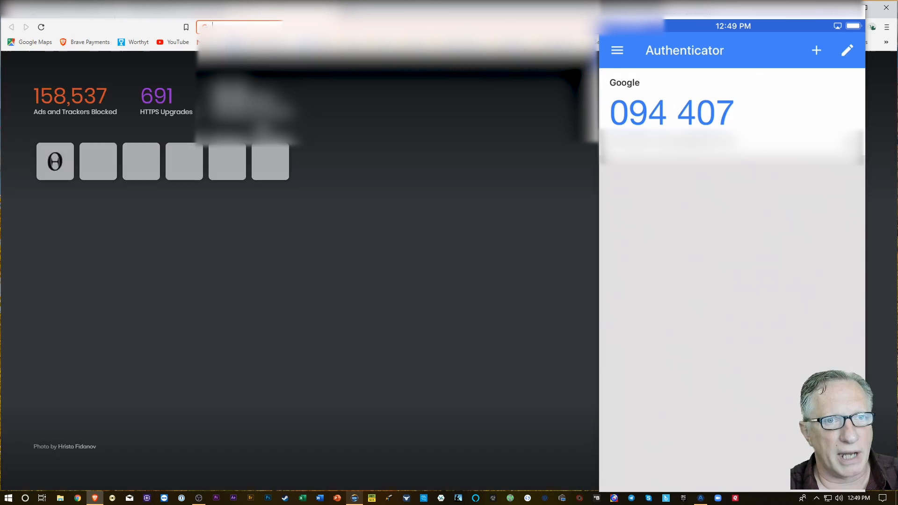
{"action": "type", "text": "account.microsoft.com"}
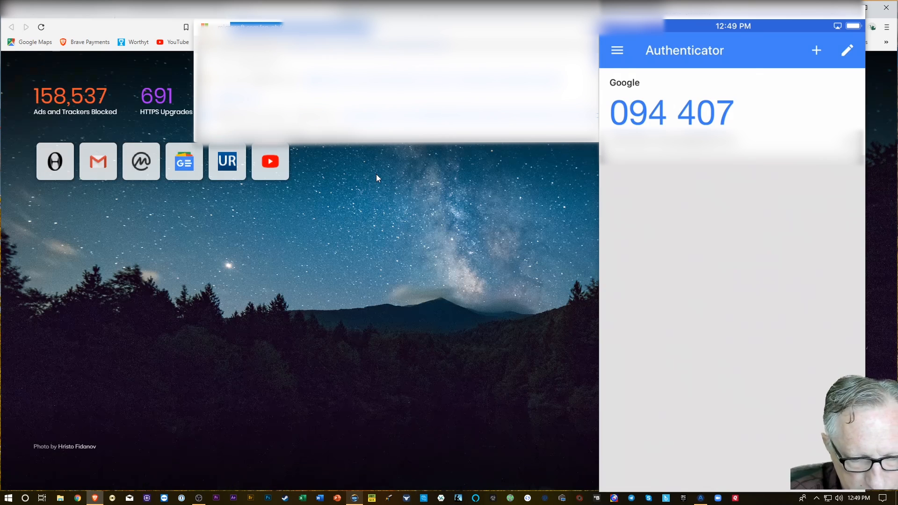
{"action": "key", "text": "Return"}
{"action": "left_click", "coordinate": [783, 64]}
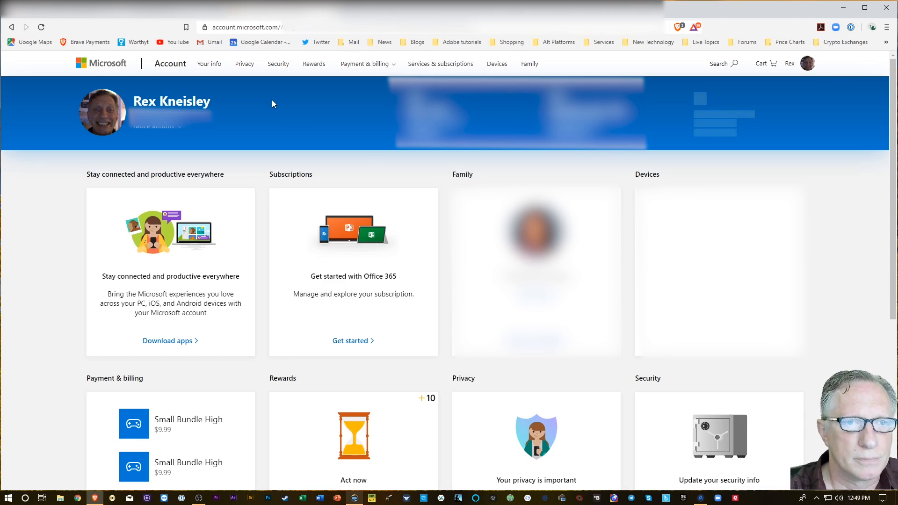
{"action": "left_click", "coordinate": [278, 64]}
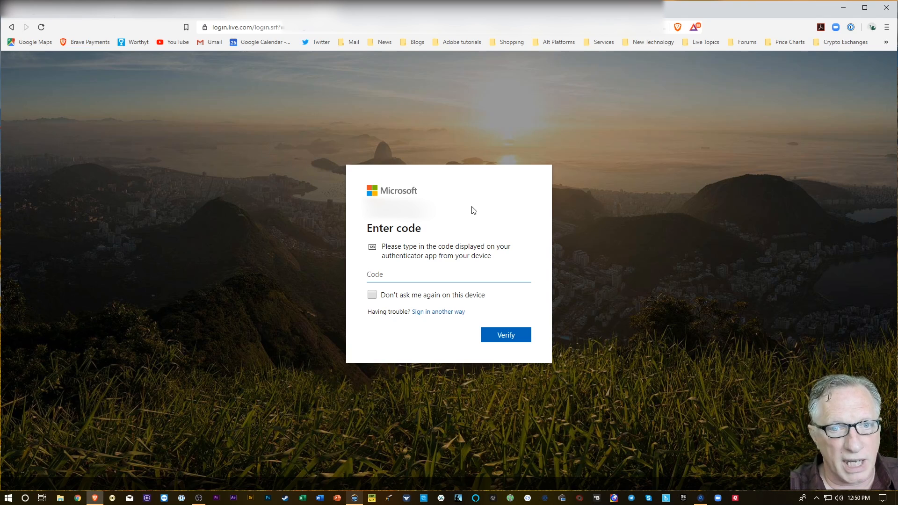
Verify identity with the phone's last 4 digits and the texted code to reach additional security options
{"action": "left_click", "coordinate": [439, 311]}
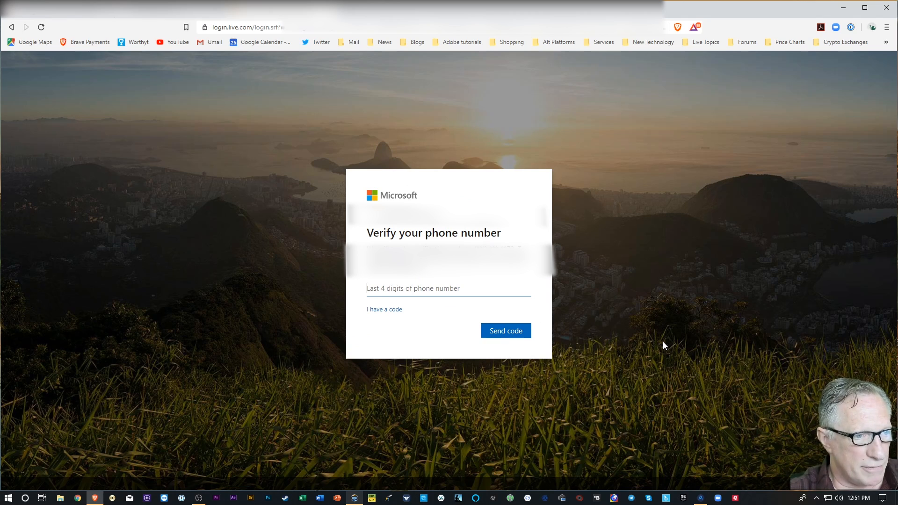
{"action": "type", "text": "1234"}
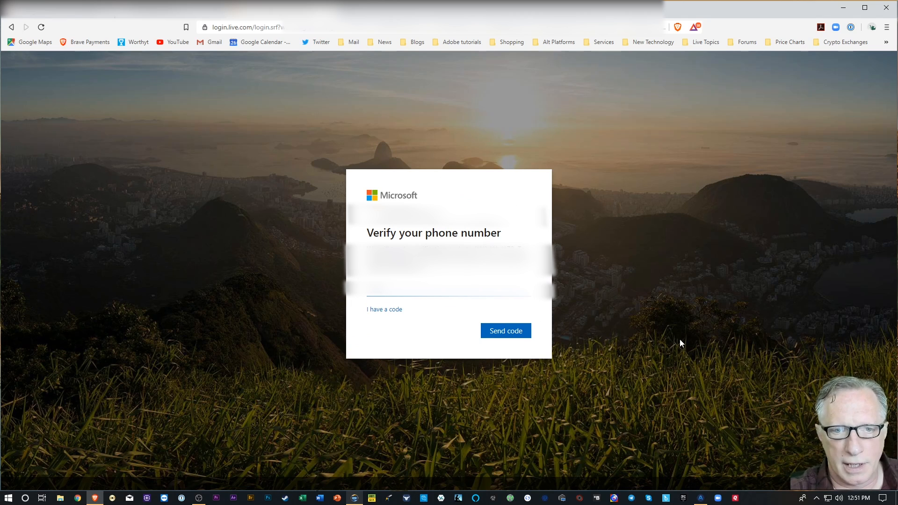
{"action": "left_click", "coordinate": [505, 331]}
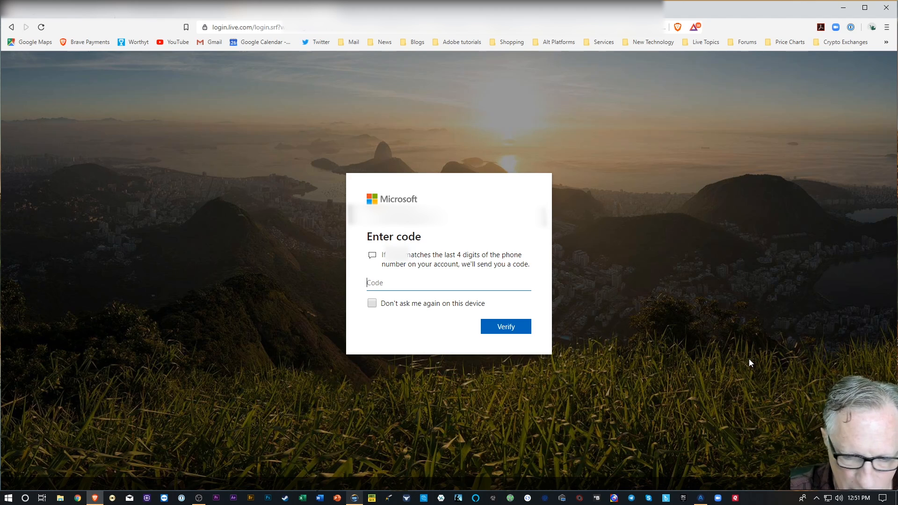
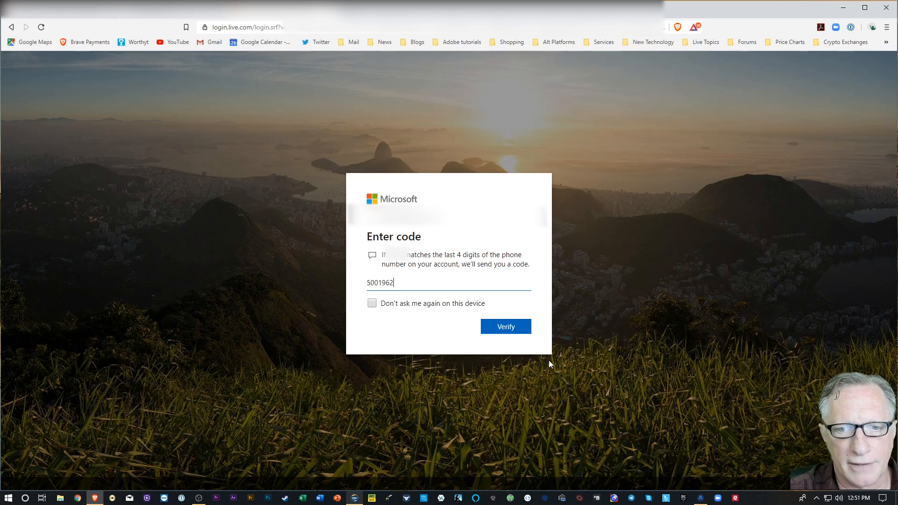
{"action": "left_click", "coordinate": [504, 328]}
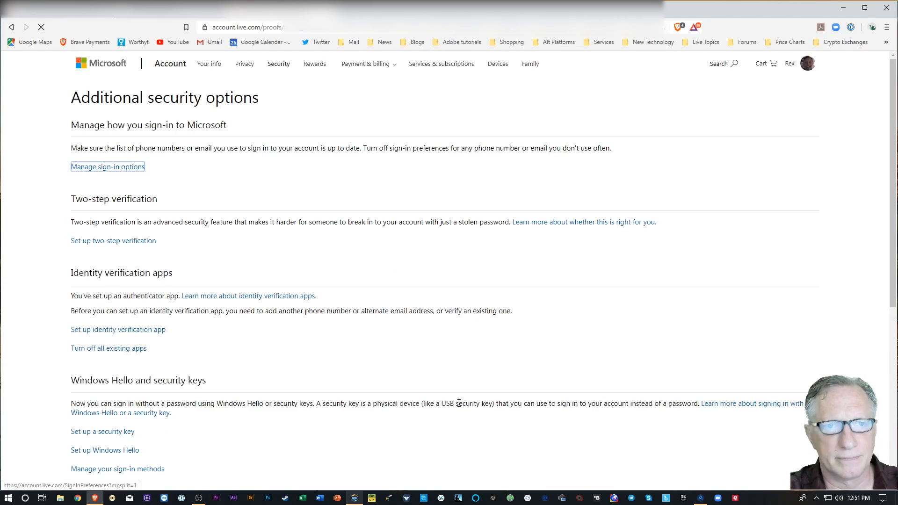
{"action": "scroll", "coordinate": [458, 403], "scroll_direction": "down", "scroll_amount": 1}
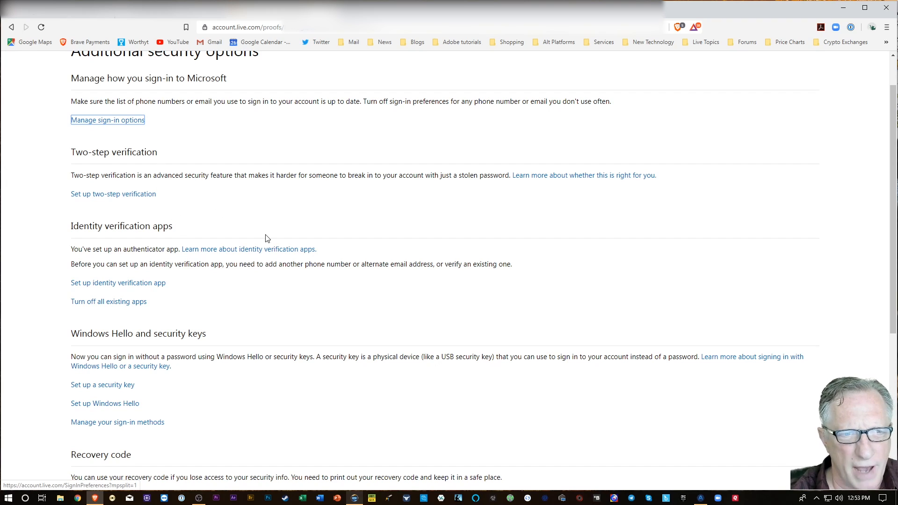
{"action": "scroll", "coordinate": [244, 295], "scroll_direction": "down", "scroll_amount": 1}
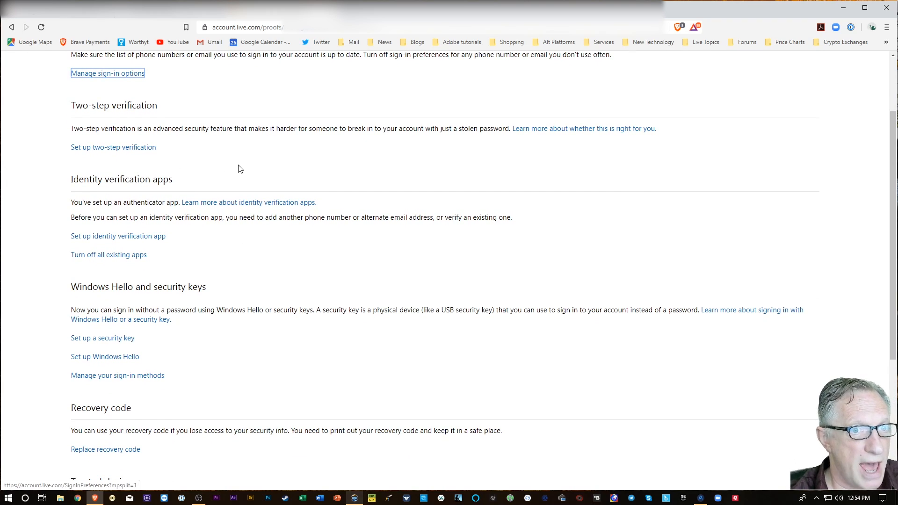
Turn off all existing authenticator apps and confirm their removal
{"action": "left_click", "coordinate": [109, 256]}
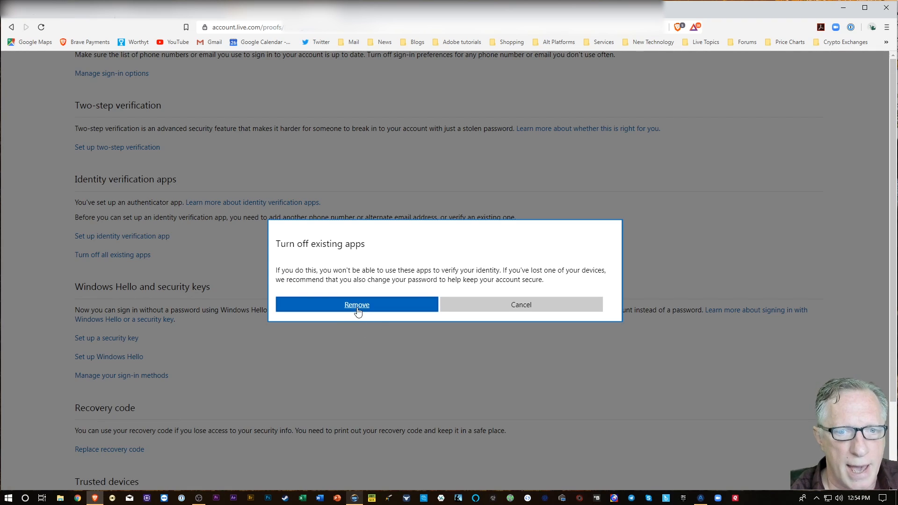
{"action": "left_click", "coordinate": [356, 308]}
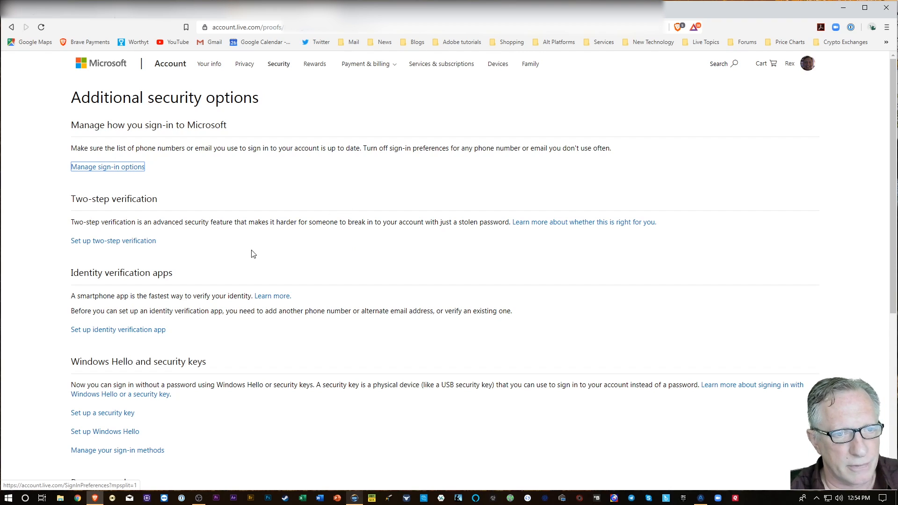
Set up a different authenticator app via the barcode and confirm with the app-generated code
{"action": "left_click", "coordinate": [105, 330]}
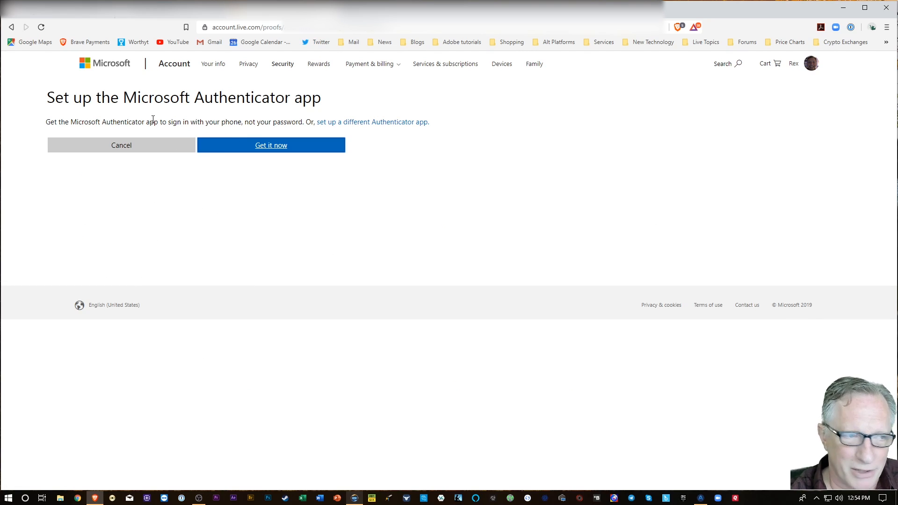
{"action": "left_click", "coordinate": [370, 123]}
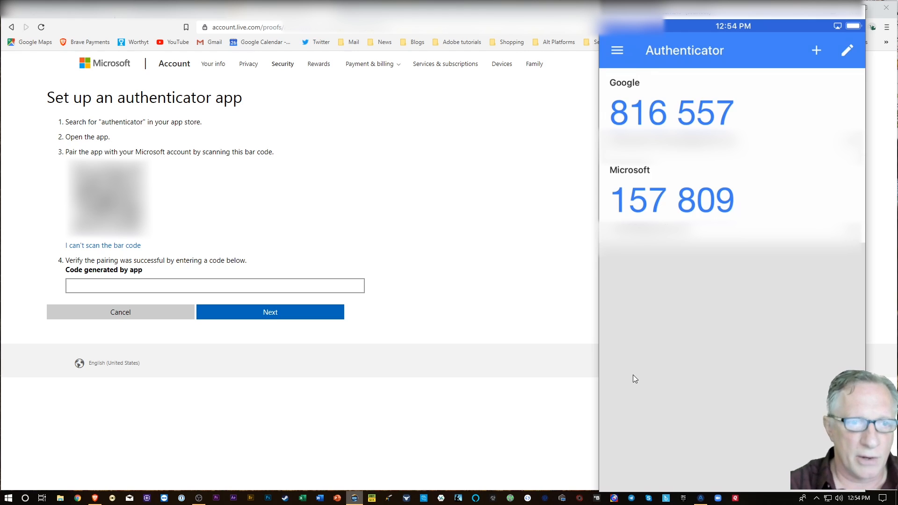
{"action": "left_click", "coordinate": [94, 286]}
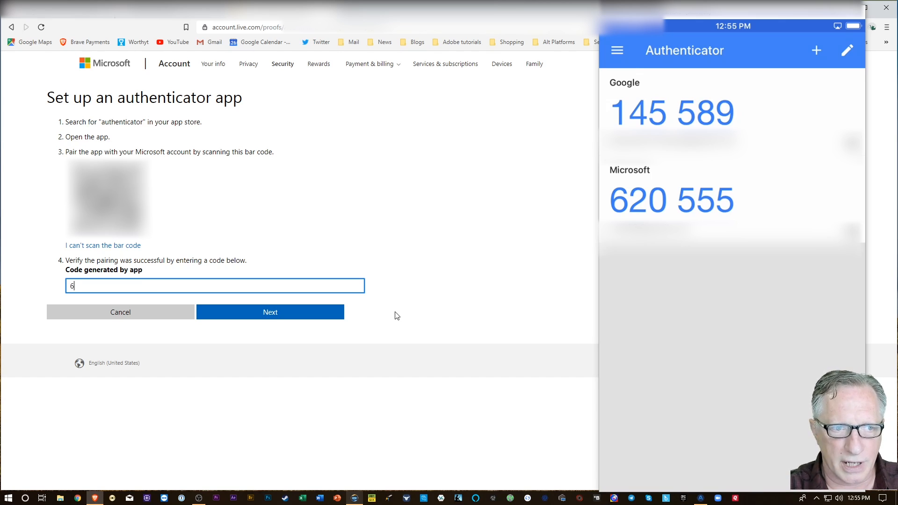
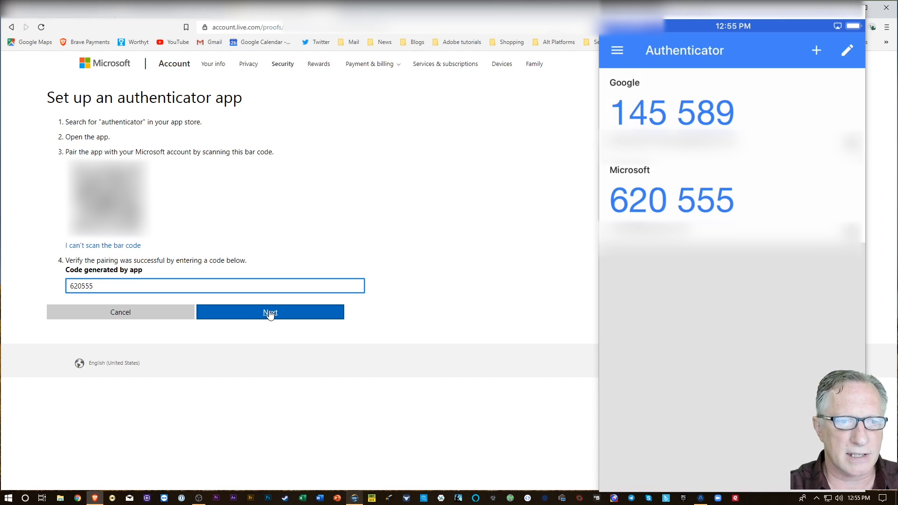
{"action": "left_click", "coordinate": [270, 312]}
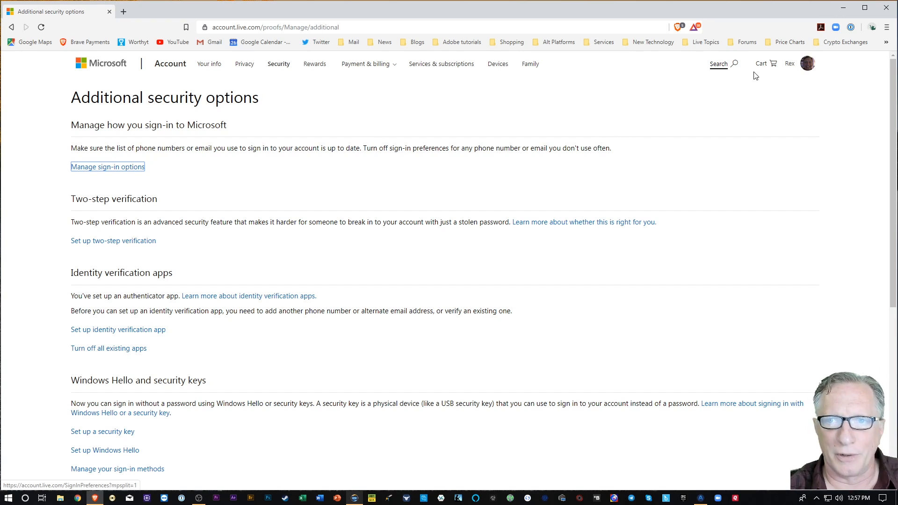
Sign in to Coinbase with the autofilled email and password
{"action": "left_click", "coordinate": [553, 45]}
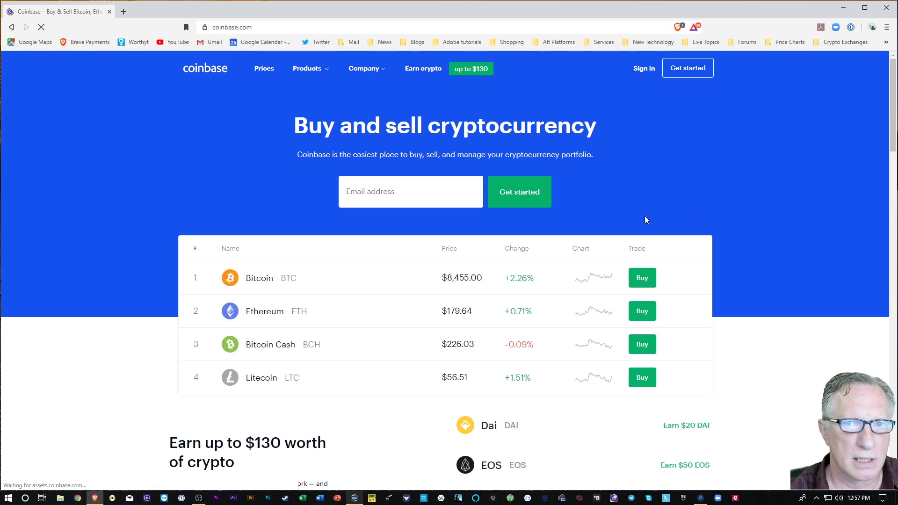
{"action": "left_click", "coordinate": [643, 69]}
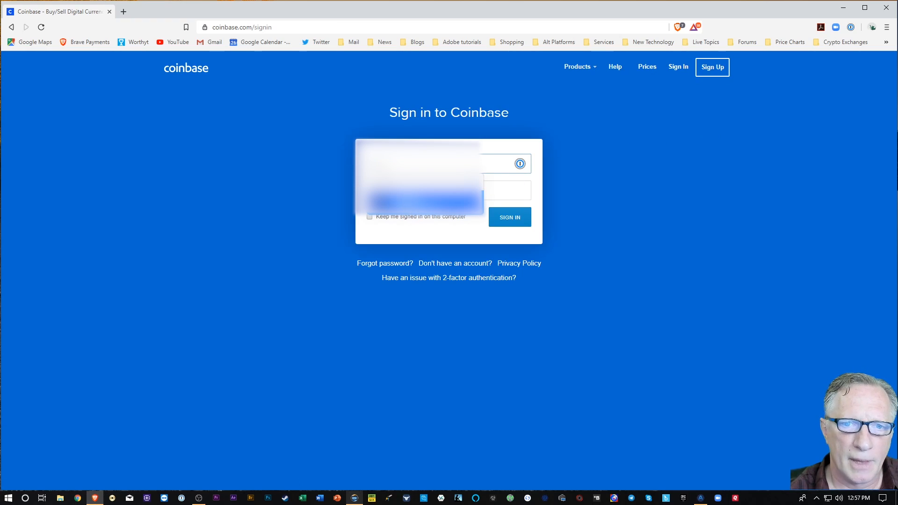
{"action": "left_click", "coordinate": [414, 202]}
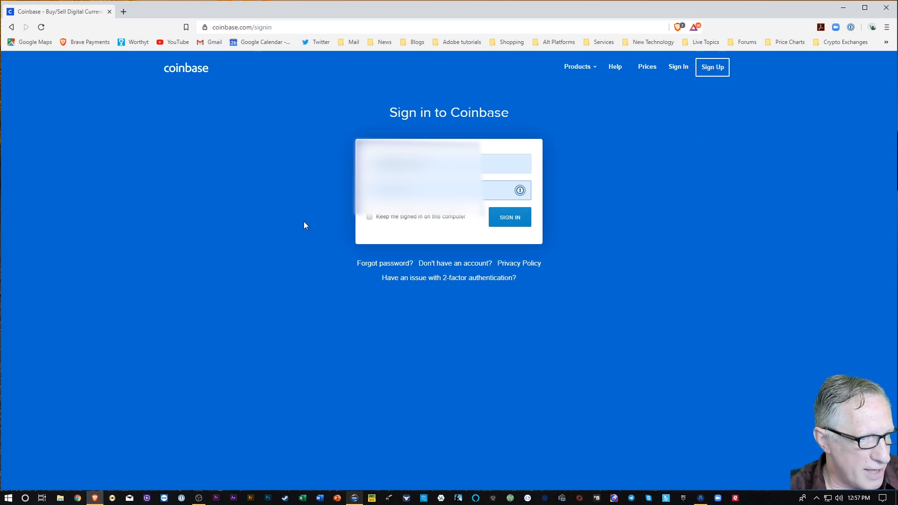
{"action": "left_click", "coordinate": [510, 218]}
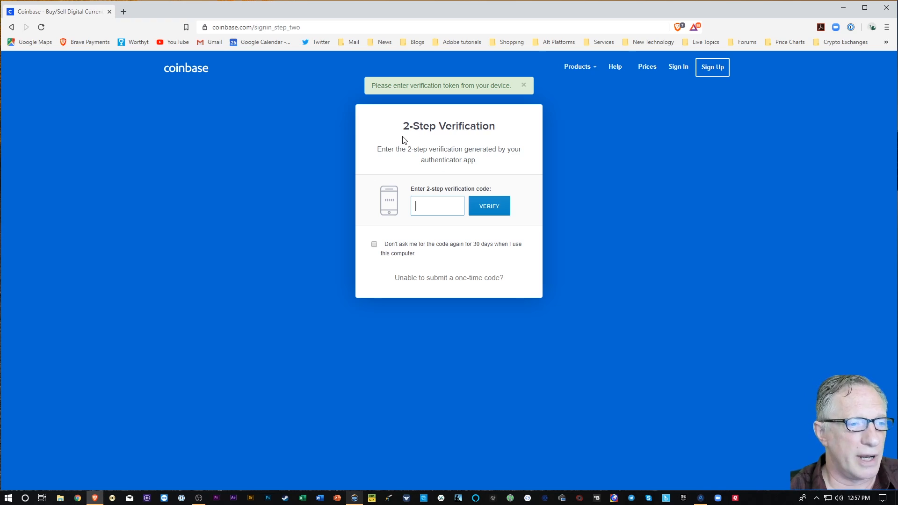
Report 'I have lost my Authenticator App' to reach Coinbase Account Recovery
{"action": "left_click", "coordinate": [436, 281]}
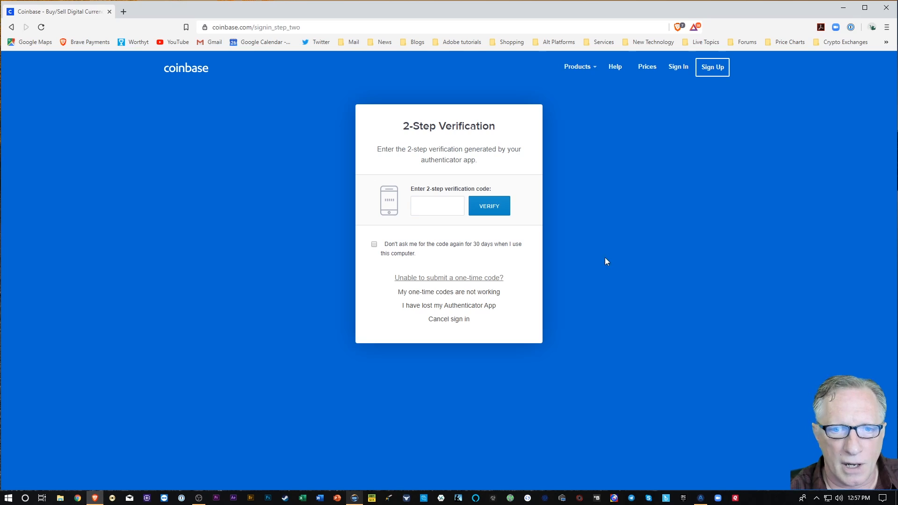
{"action": "left_click", "coordinate": [459, 310]}
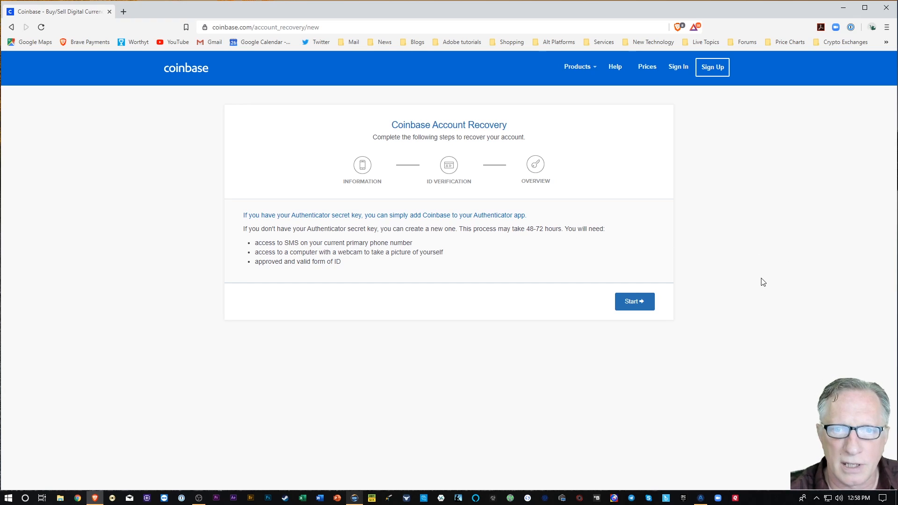
Start recovery, submit the primary phone number and enter the texted verification code
{"action": "left_click", "coordinate": [631, 303]}
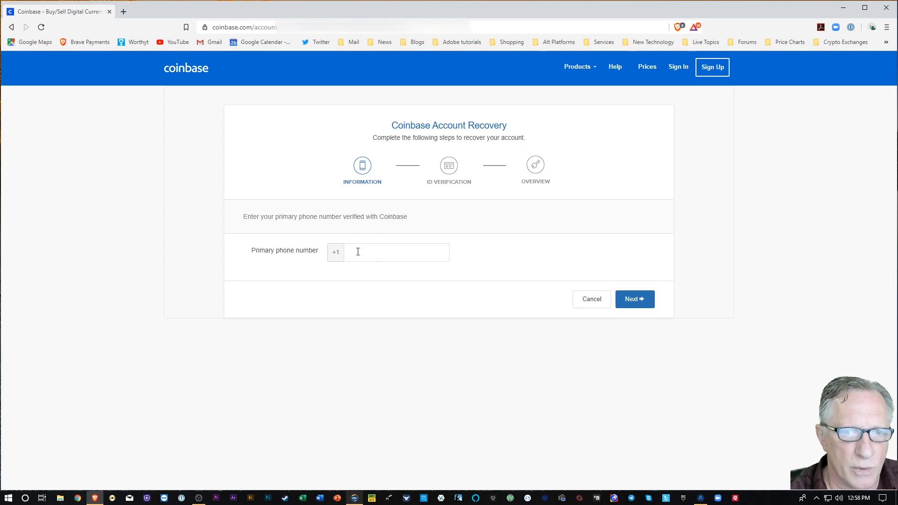
{"action": "key", "text": "Return"}
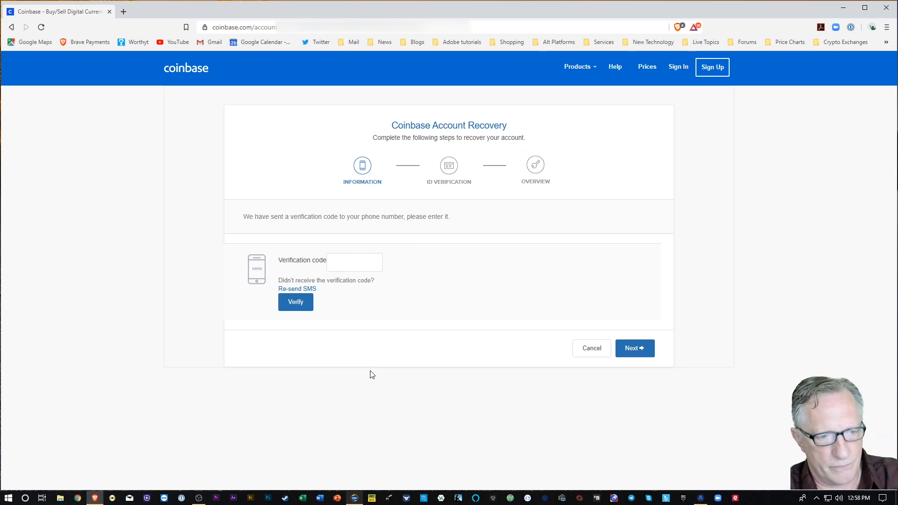
{"action": "left_click", "coordinate": [348, 267]}
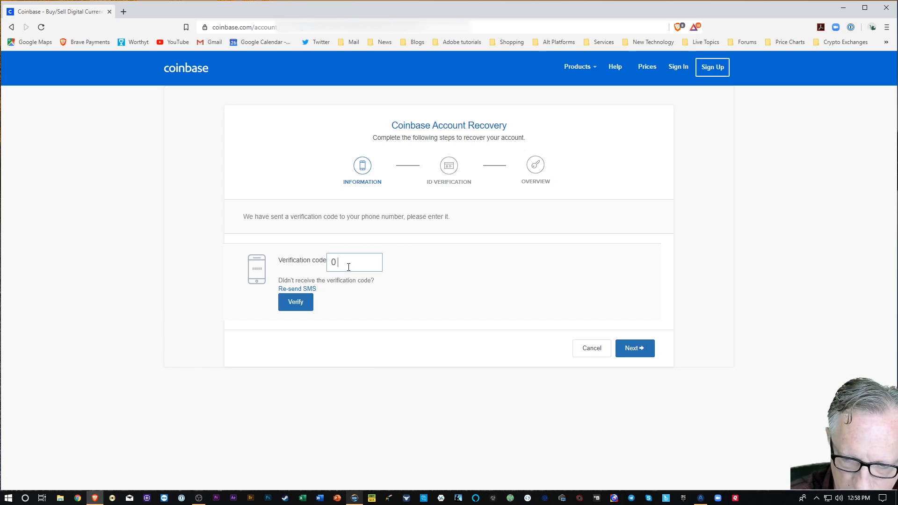
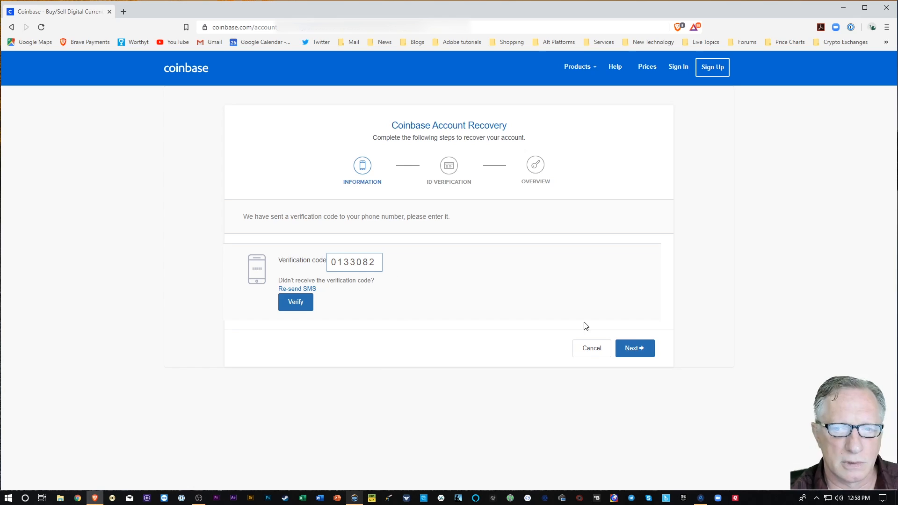
{"action": "left_click", "coordinate": [634, 347]}
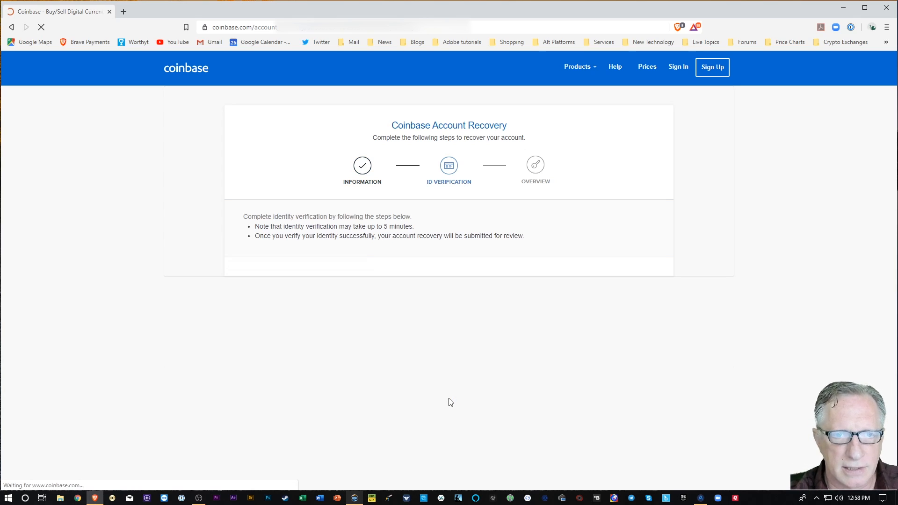
{"action": "scroll", "coordinate": [576, 356], "scroll_direction": "down", "scroll_amount": 1}
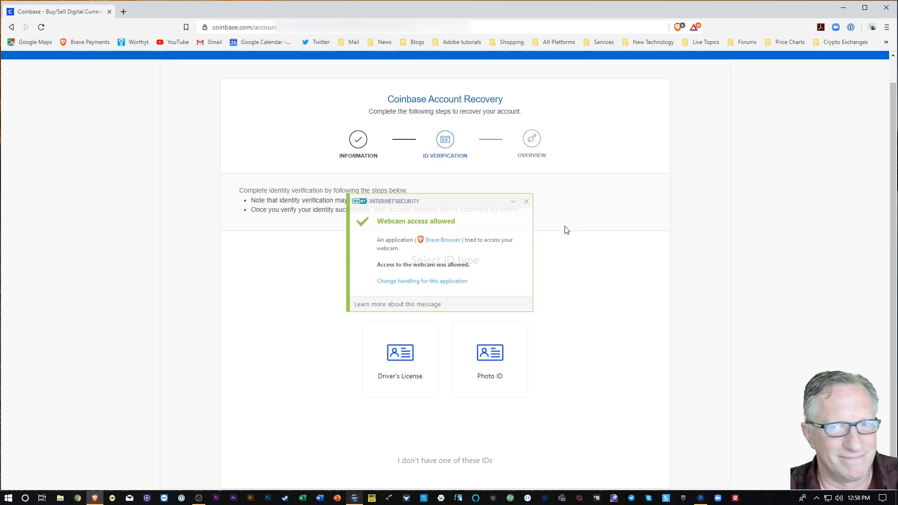
Dismiss the ESET webcam notification and choose Driver's License as the ID type
{"action": "left_click", "coordinate": [526, 201]}
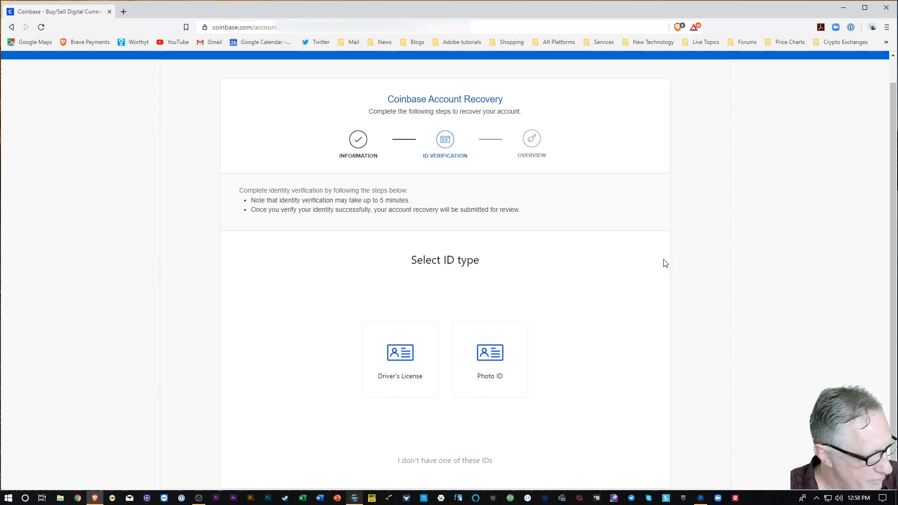
{"action": "left_click", "coordinate": [406, 359]}
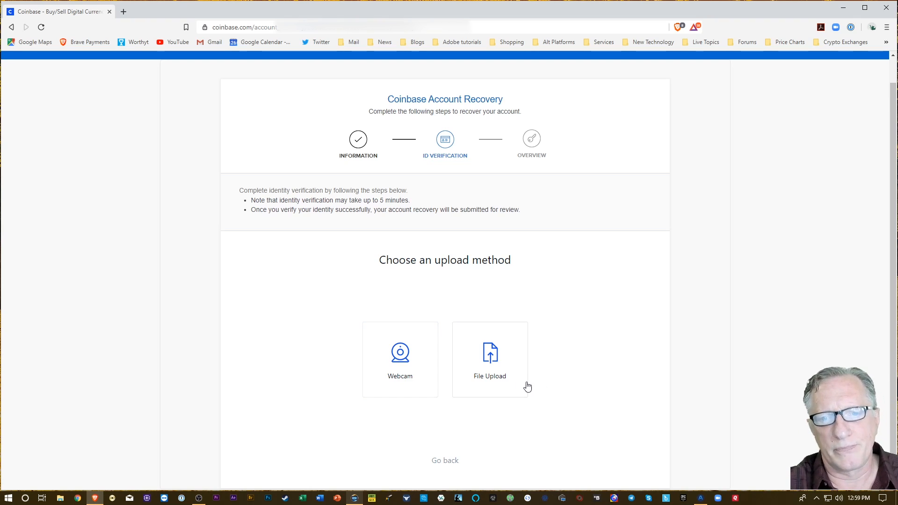
Switch to file upload and bring up File Explorer beside the Coinbase page
{"action": "left_click", "coordinate": [490, 361]}
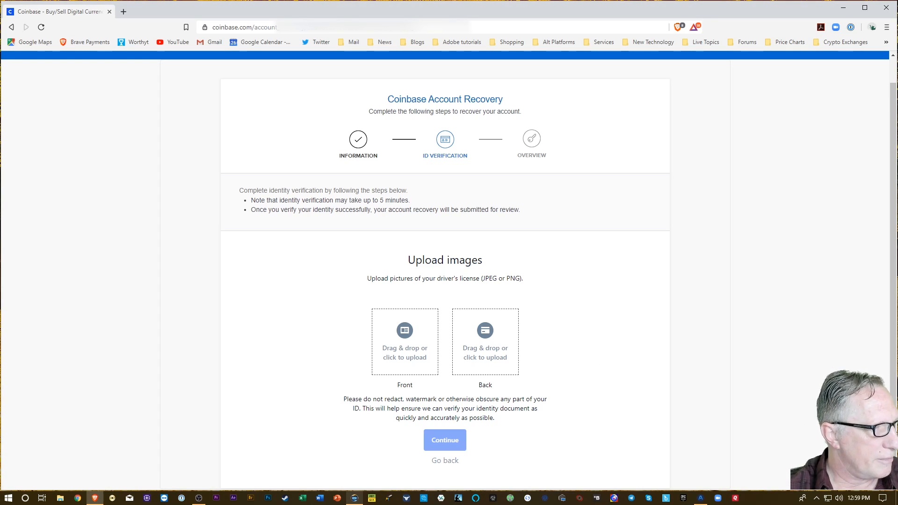
{"action": "key", "text": "super+e"}
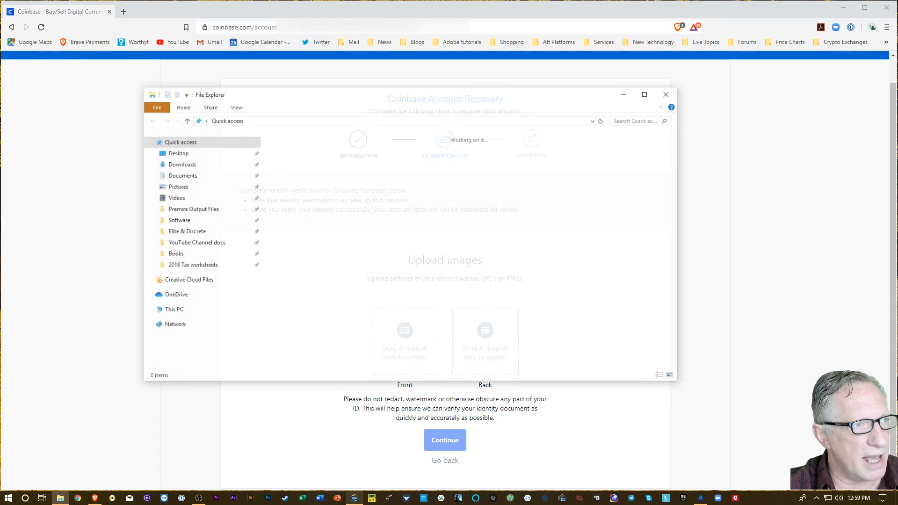
{"action": "left_click_drag", "start_coordinate": [387, 94], "coordinate": [0, 70]}
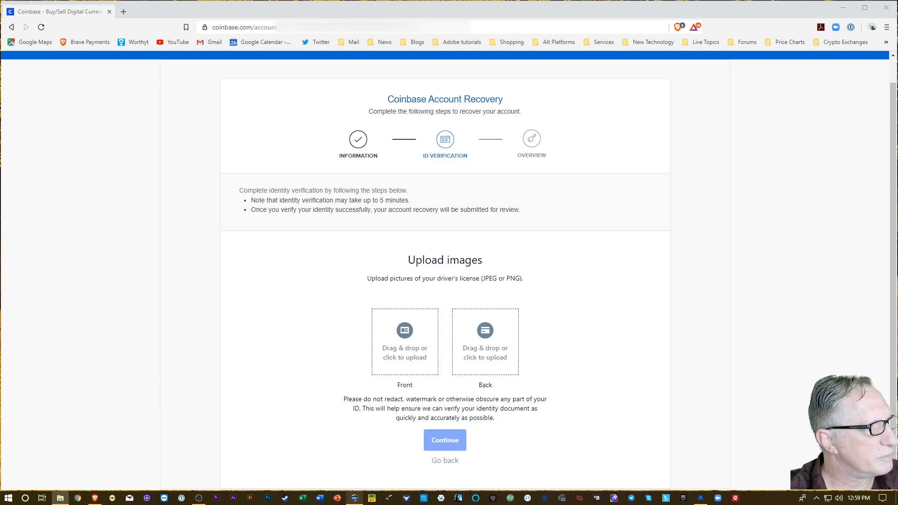
Drop the front and back driver's license images into the Front and Back slots
{"action": "mouse_move", "coordinate": [2, 280]}
{"action": "left_mouse_down"}
{"action": "mouse_move", "coordinate": [360, 395]}
{"action": "mouse_move", "coordinate": [405, 372]}
{"action": "left_mouse_up"}
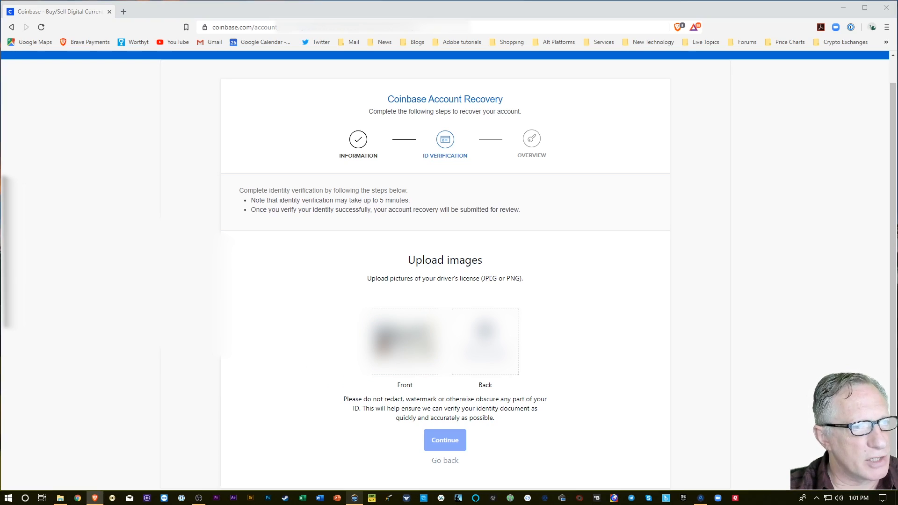
{"action": "left_click_drag", "start_coordinate": [2, 287], "coordinate": [500, 302]}
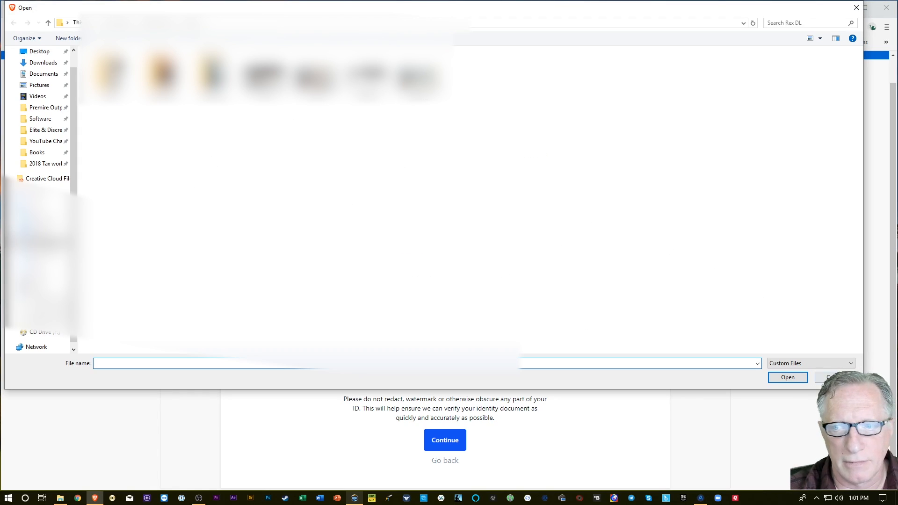
{"action": "key", "text": "Escape"}
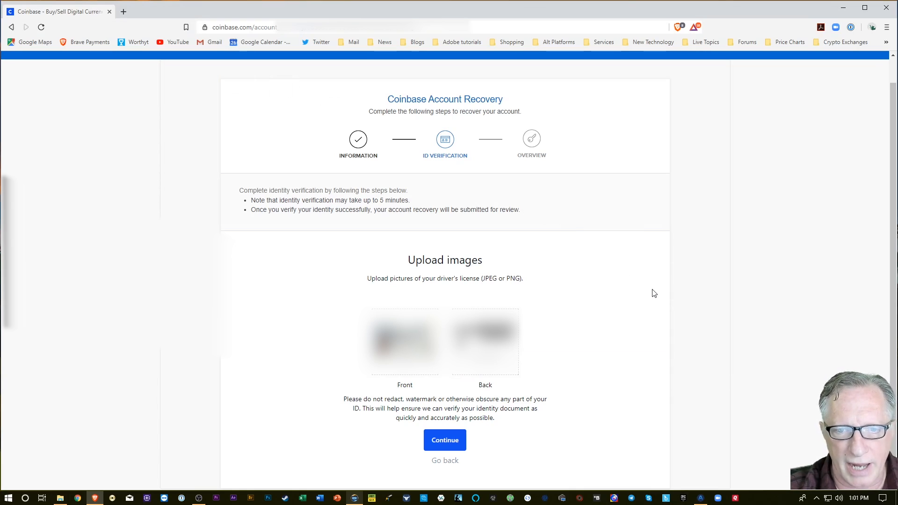
Allow camera access, capture the selfie and submit it to complete verification
{"action": "left_click", "coordinate": [444, 440]}
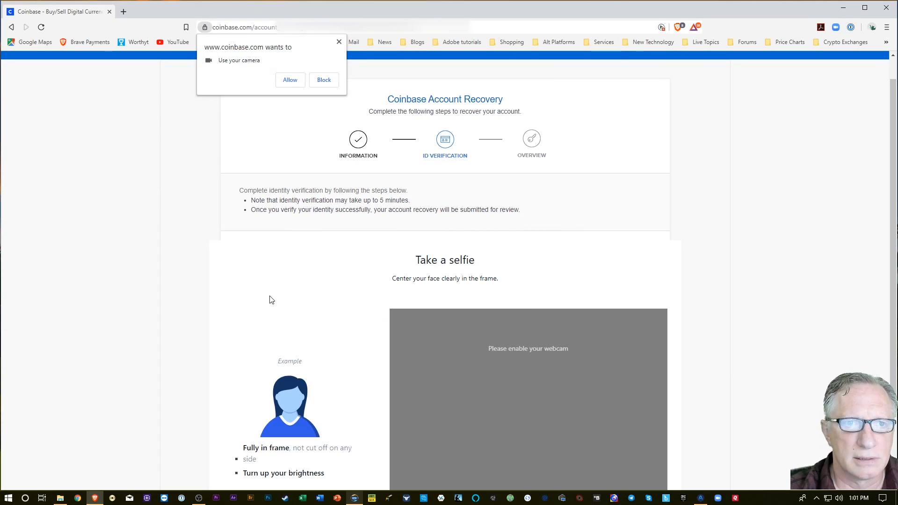
{"action": "scroll", "coordinate": [112, 304], "scroll_direction": "down", "scroll_amount": 1}
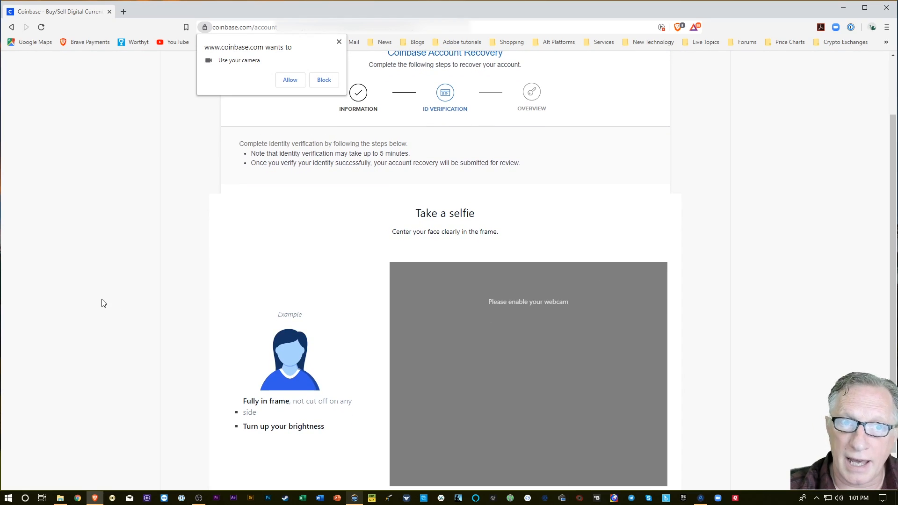
{"action": "left_click", "coordinate": [290, 80]}
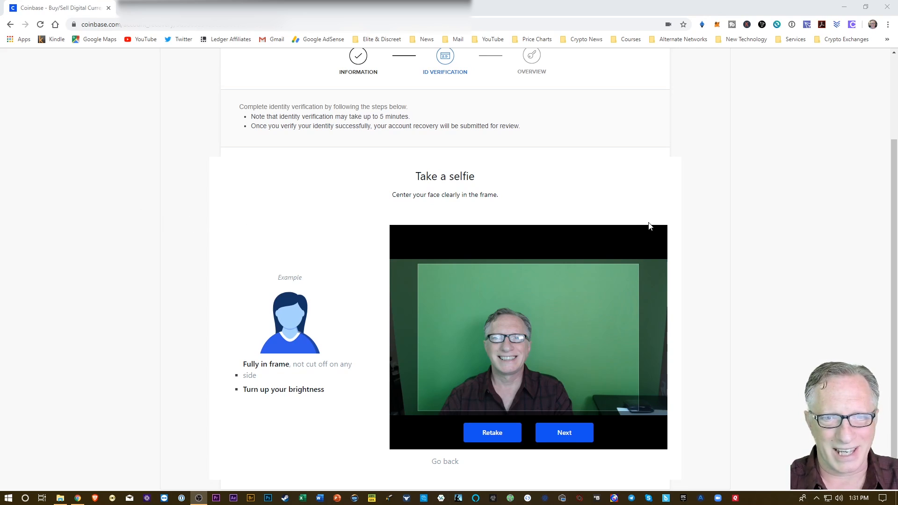
{"action": "left_click", "coordinate": [562, 432]}
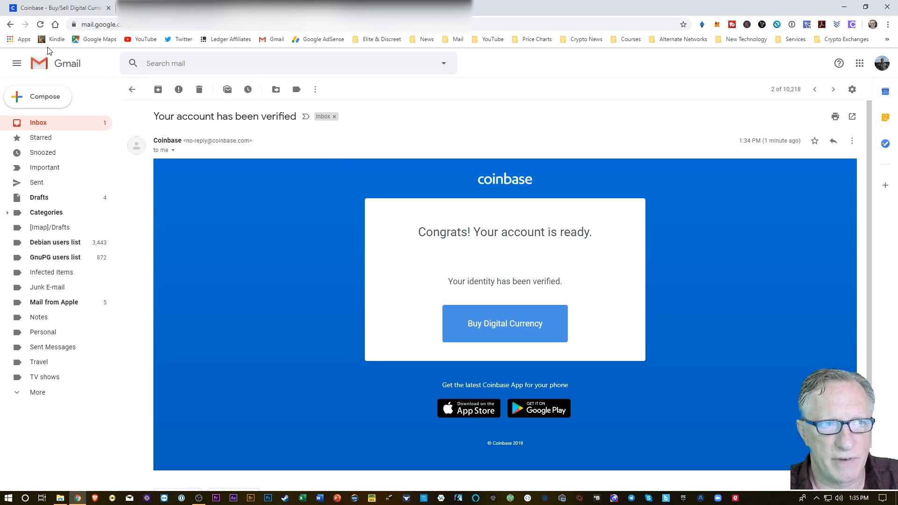
Return to the Gmail inbox and read the Coinbase account recovery email
{"action": "left_click", "coordinate": [9, 25]}
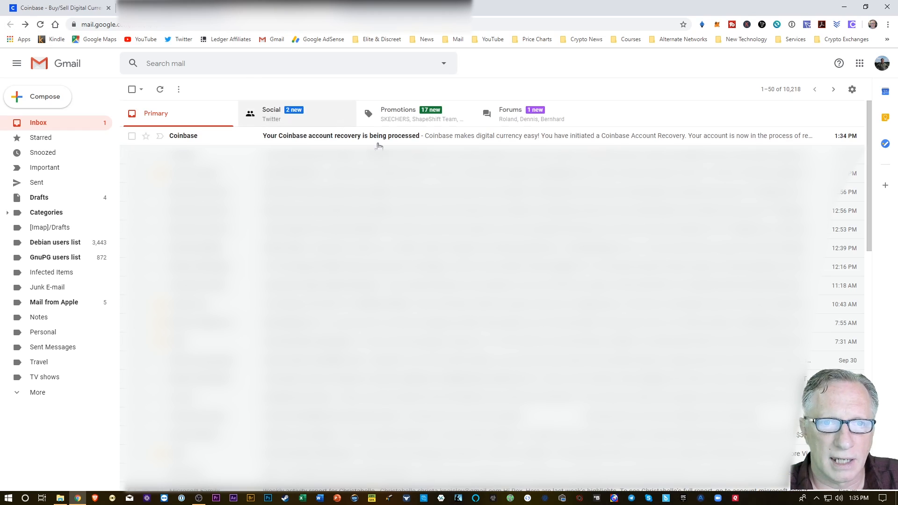
{"action": "left_click", "coordinate": [390, 140]}
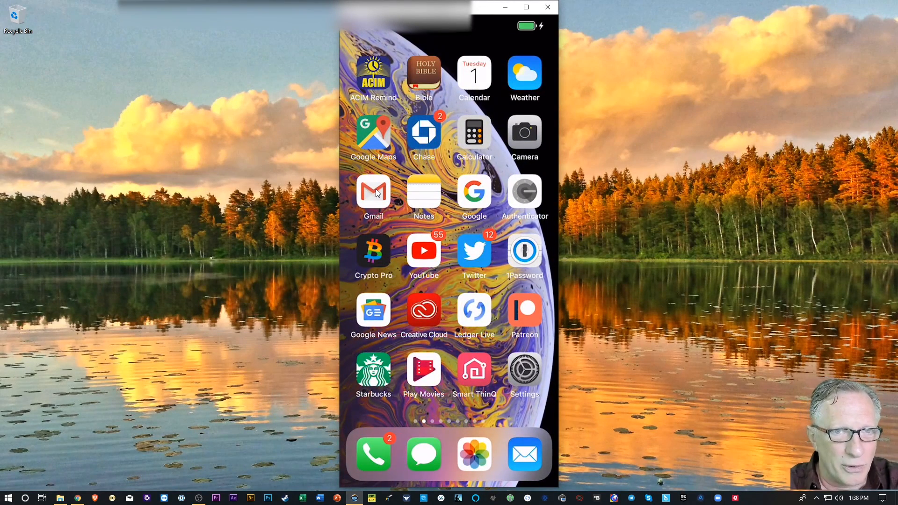
Minimize the phone mirroring window and restore Chrome with the Gmail recovery email
{"action": "left_click", "coordinate": [505, 7]}
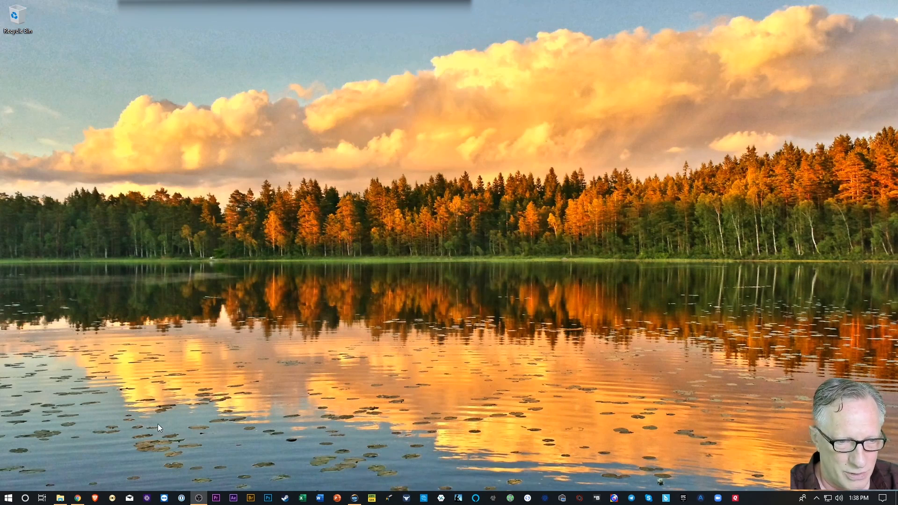
{"action": "mouse_move", "coordinate": [77, 498]}
{"action": "left_click", "coordinate": [95, 478]}
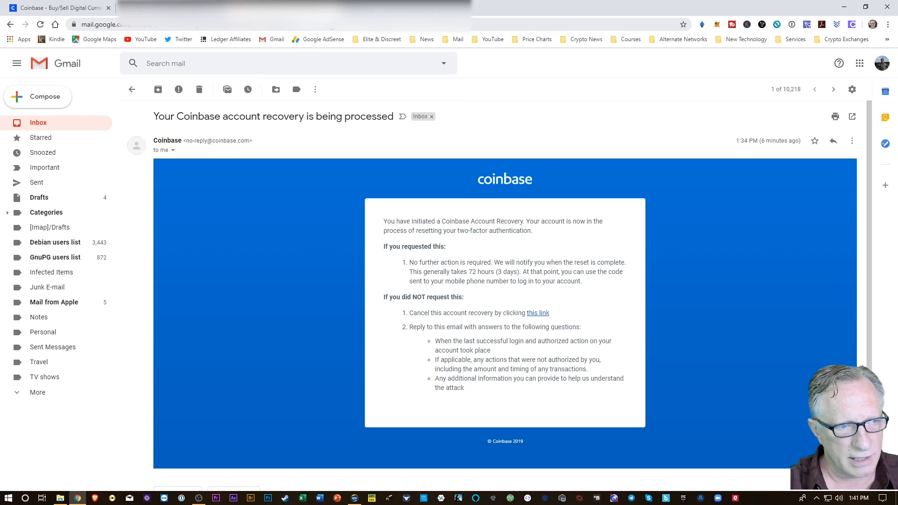
Go to cobinhood.com, start logging in and request a two-factor authentication reset
{"action": "left_click", "coordinate": [491, 24]}
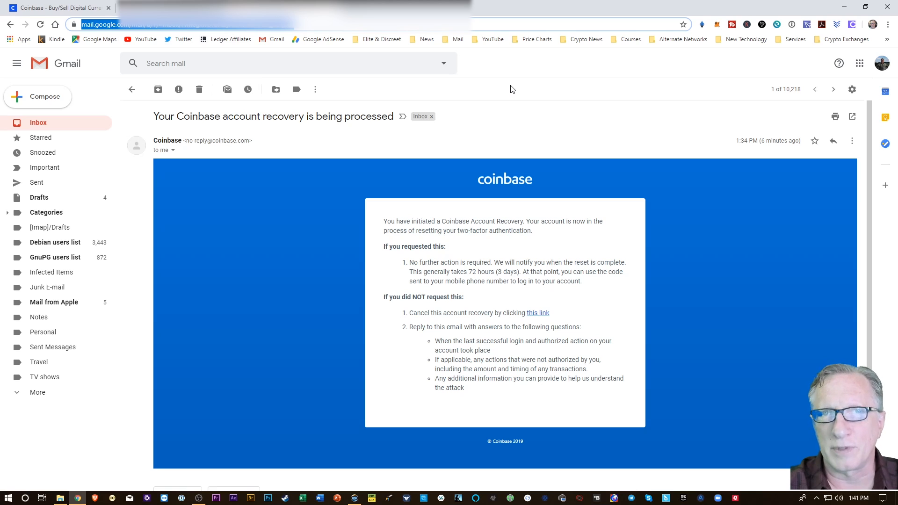
{"action": "type", "text": "cobinhood.com"}
{"action": "key", "text": "Return"}
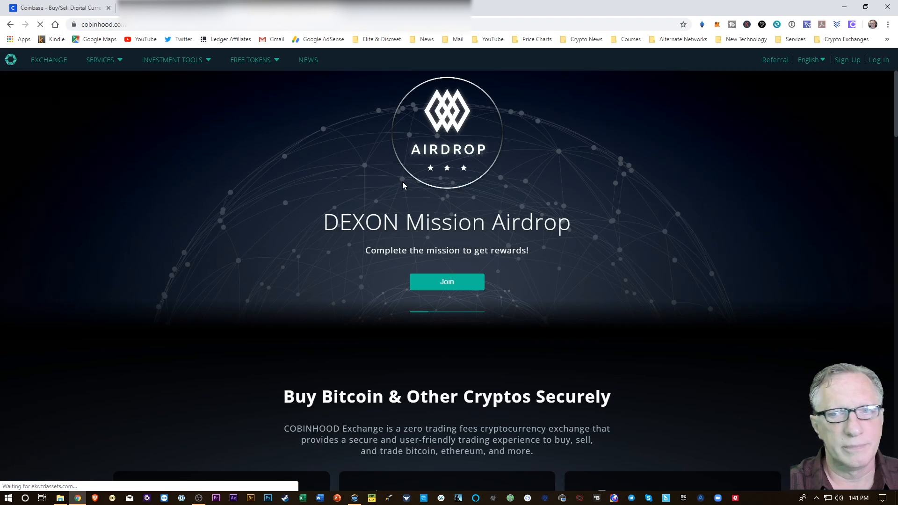
{"action": "left_click", "coordinate": [880, 62]}
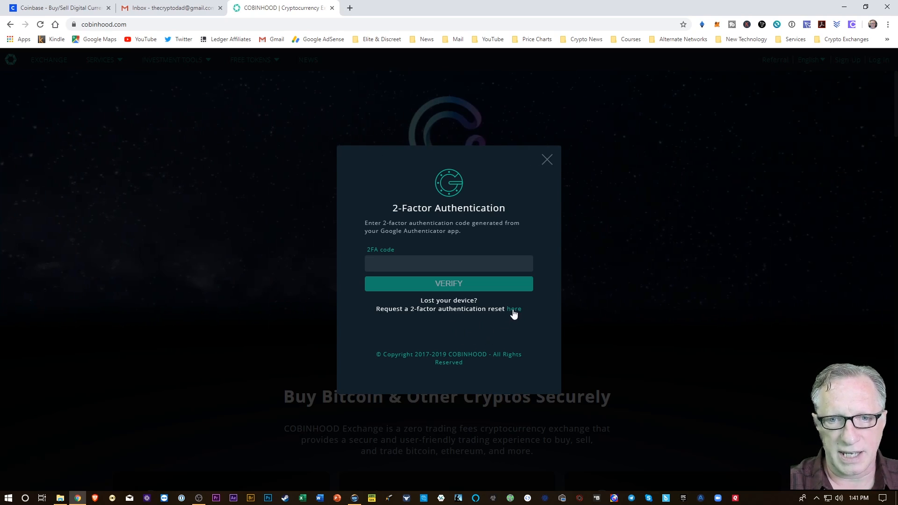
{"action": "left_click", "coordinate": [513, 309]}
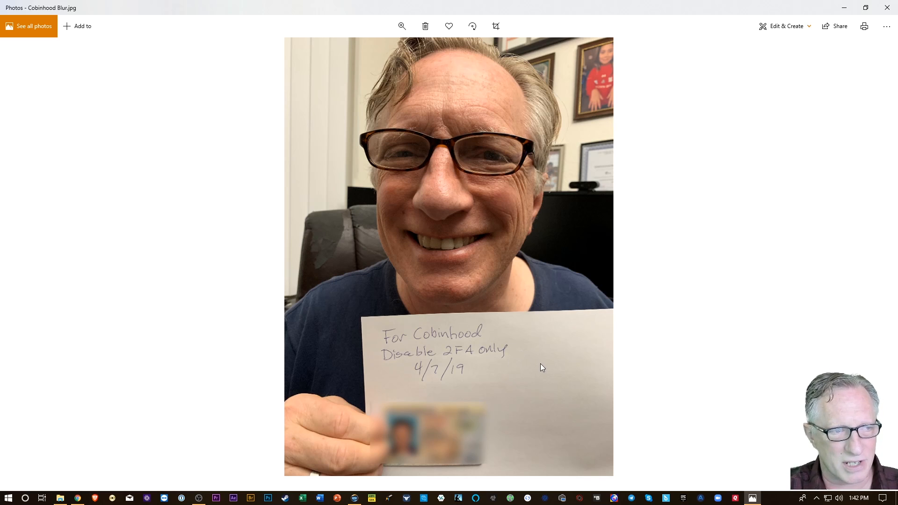
Close the Photos viewer to return to the Cobinhood 2FA Reset Request dialog
{"action": "left_click", "coordinate": [888, 7]}
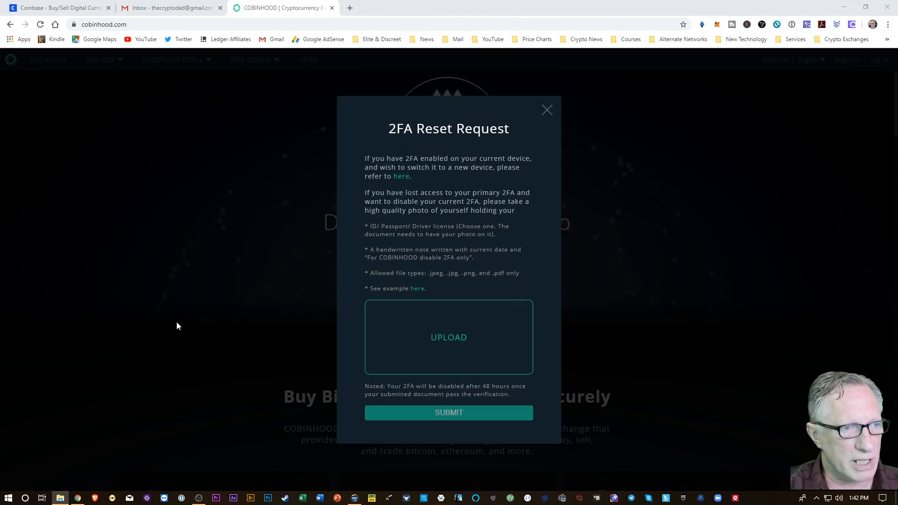